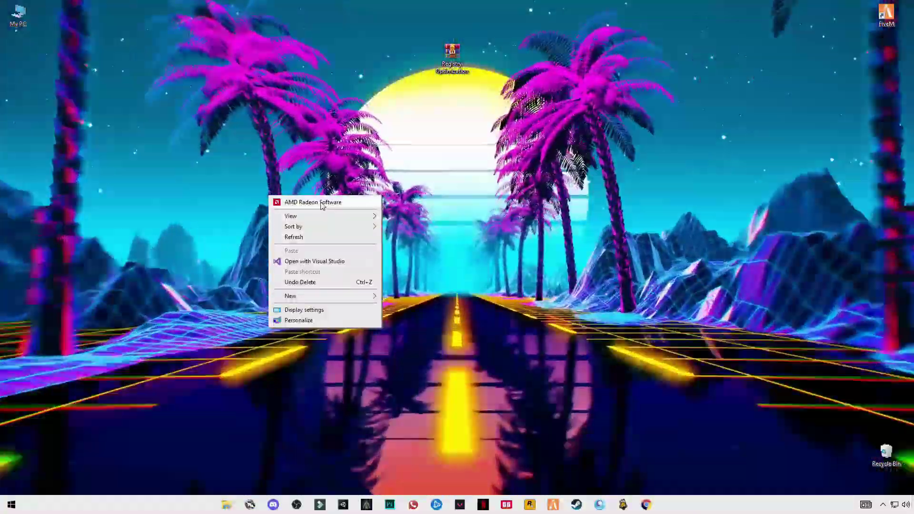
Launch AMD Radeon Software from the desktop context menu to show its Record & Stream settings
click(322, 205)
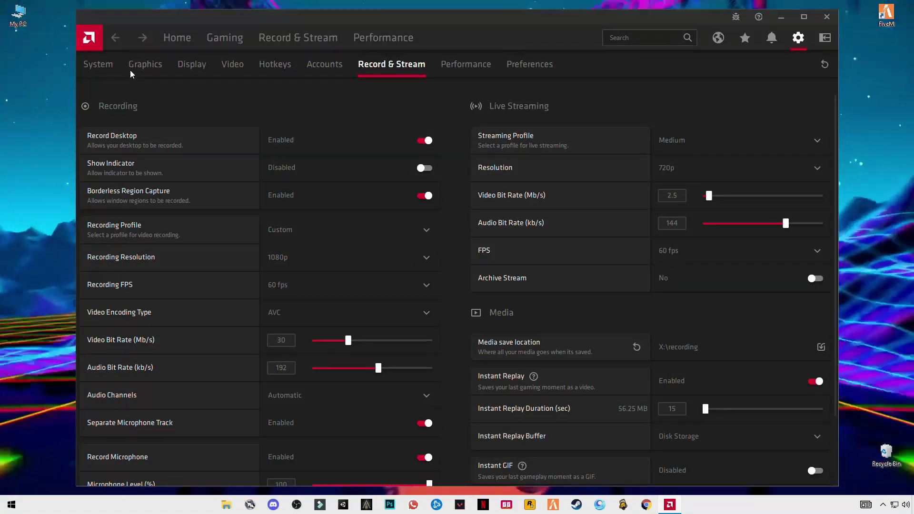
Review the global Graphics toggles and Advanced settings, confirming all are disabled, then close Radeon Software
scroll(398, 143, down, 2)
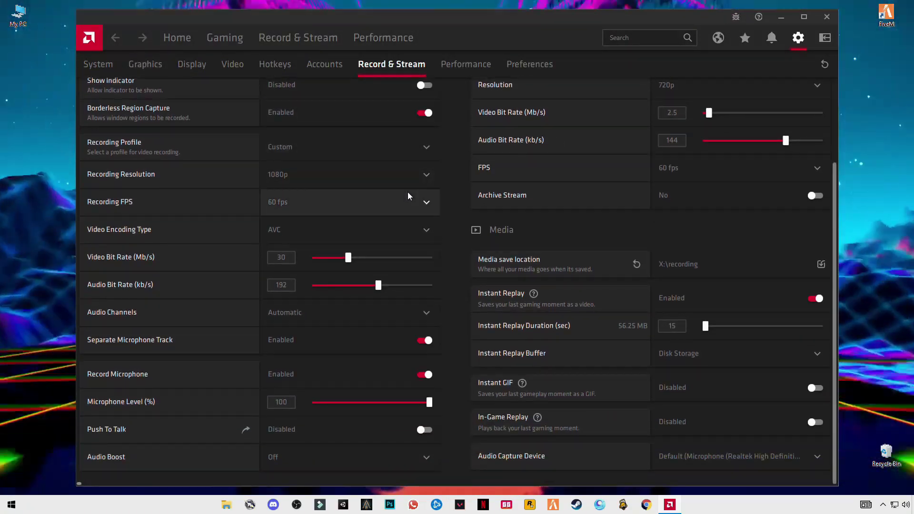
scroll(436, 259, up, 2)
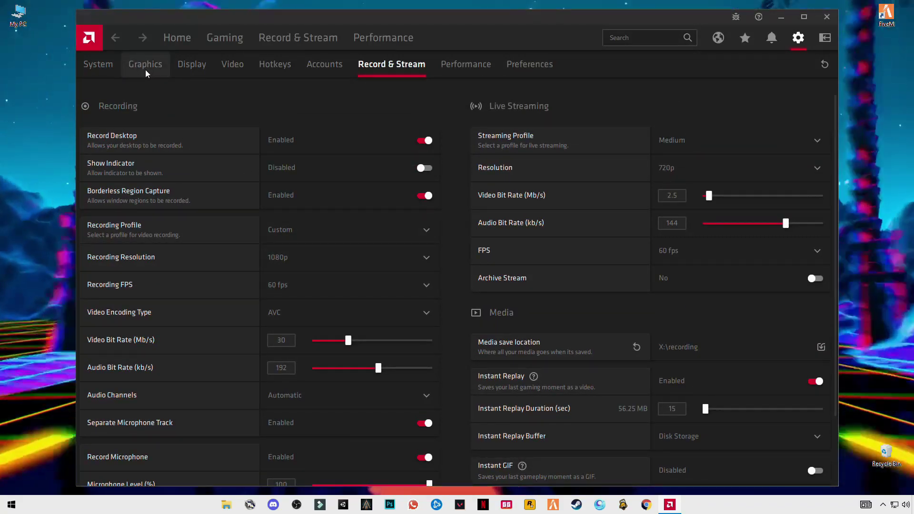
click(144, 68)
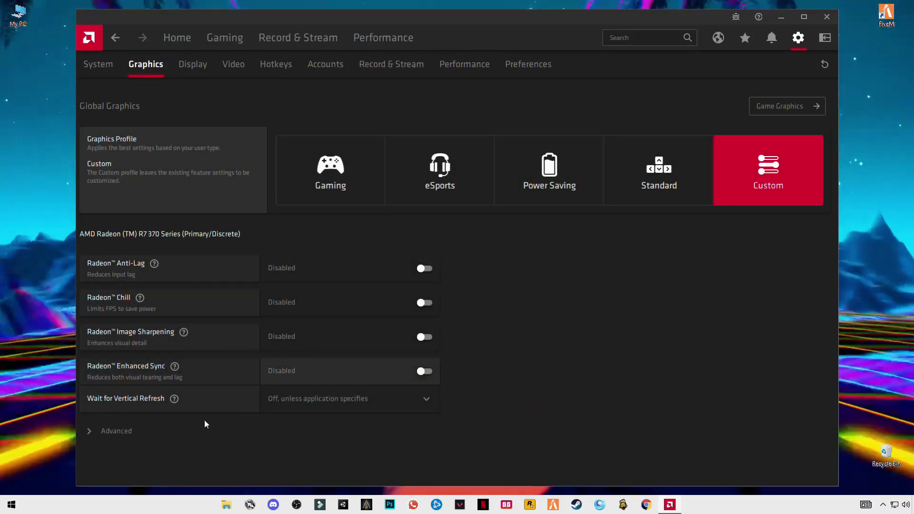
scroll(439, 408, down, 2)
scroll(442, 339, down, 4)
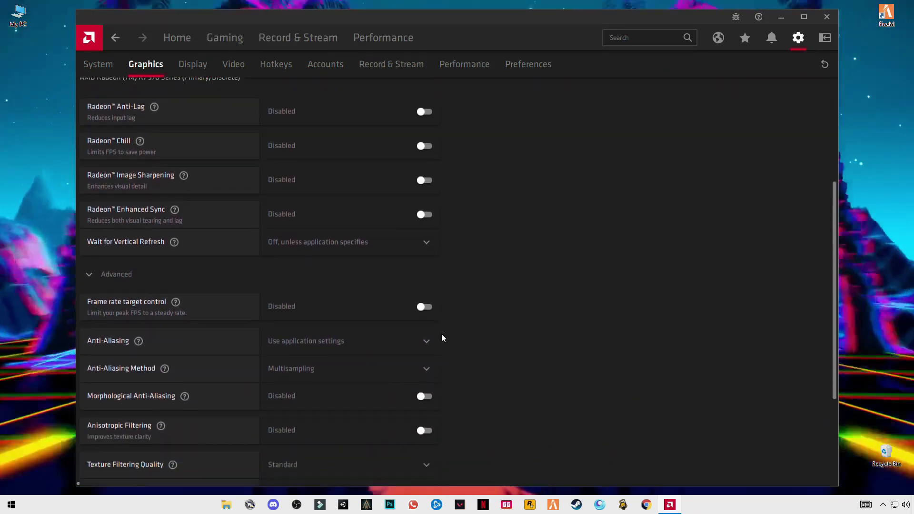
scroll(410, 205, down, 3)
scroll(427, 364, down, 3)
scroll(428, 363, up, 5)
scroll(485, 257, up, 3)
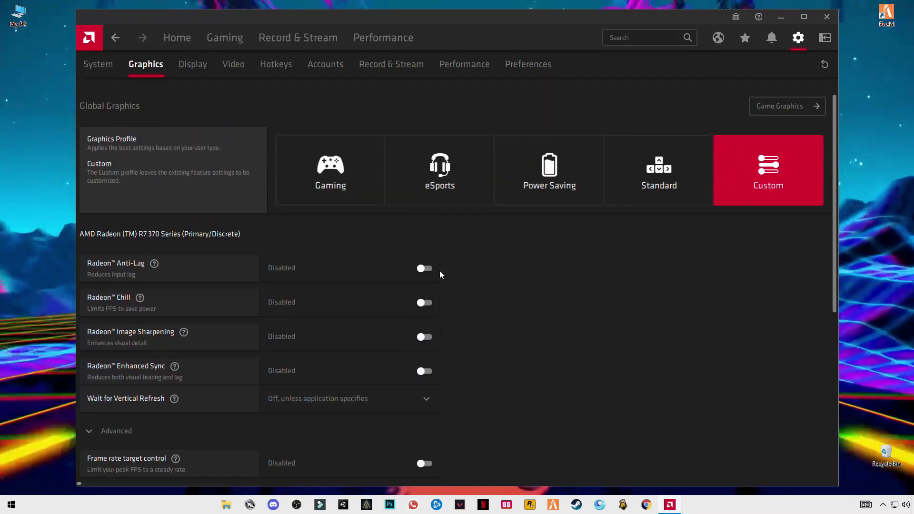
scroll(620, 327, down, 5)
scroll(467, 341, down, 2)
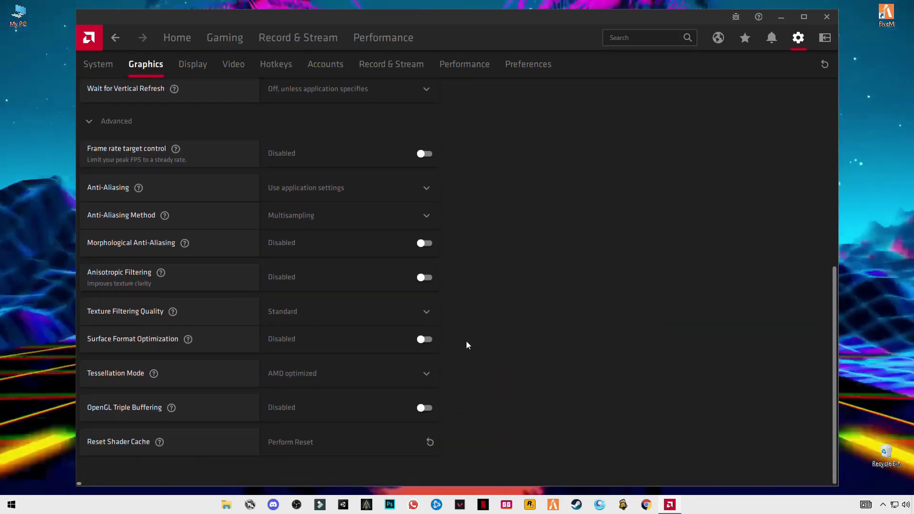
scroll(524, 286, up, 5)
scroll(741, 75, up, 2)
click(827, 17)
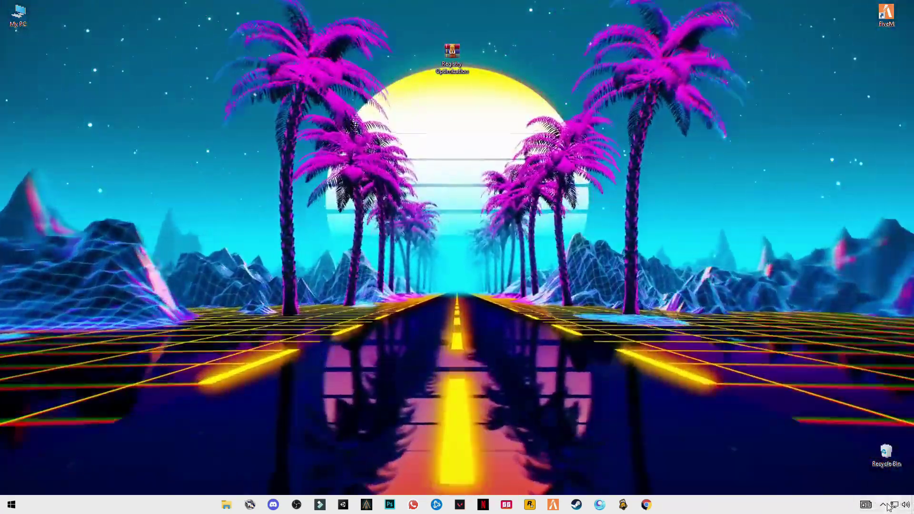
Bring up Settings at System > Power & sleep, where screen and sleep are both Never
click(883, 504)
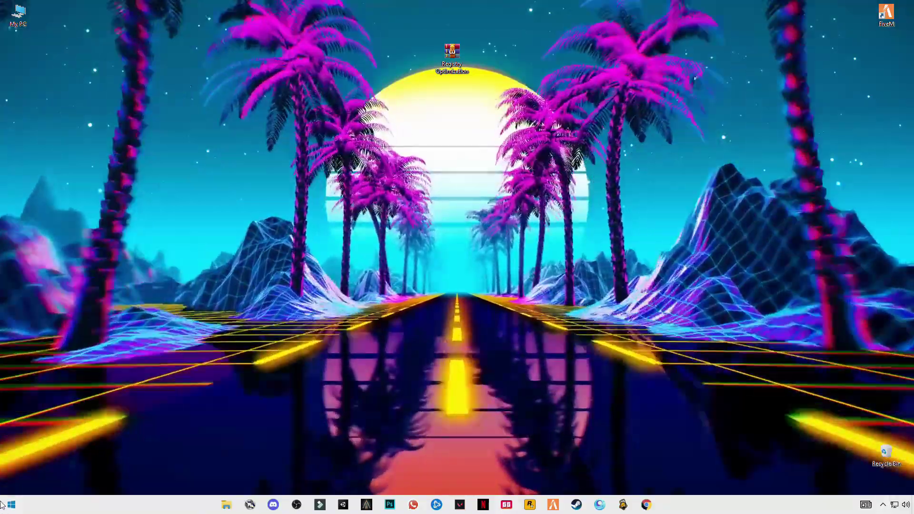
click(11, 504)
click(10, 464)
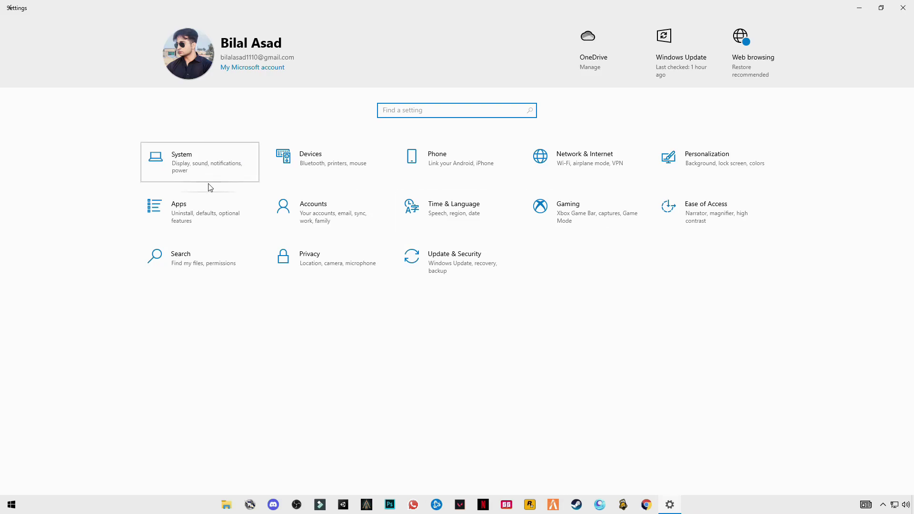
click(209, 171)
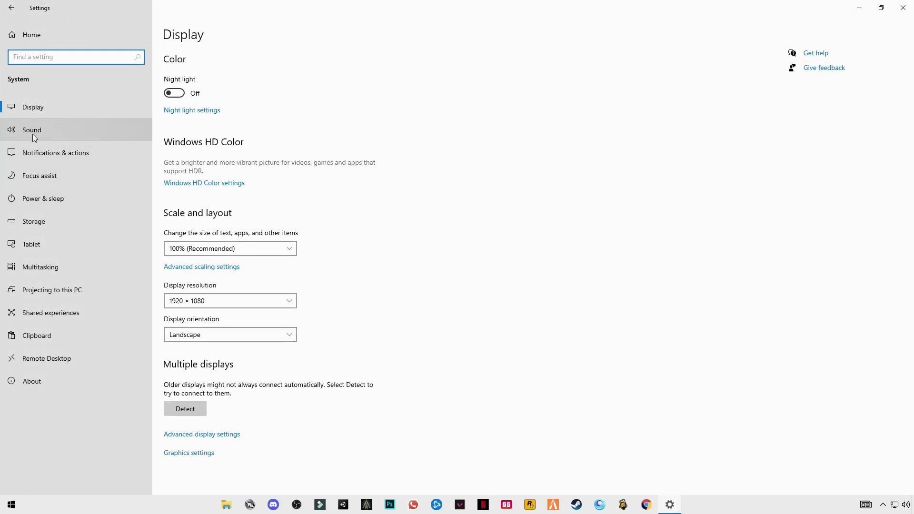
click(55, 200)
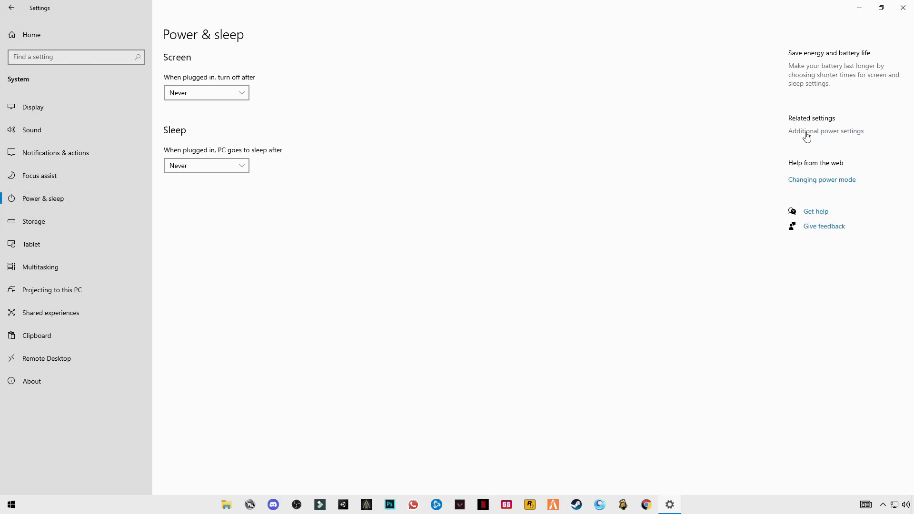
Create a High performance–based power plan named 'gaming' in Power Options
click(806, 137)
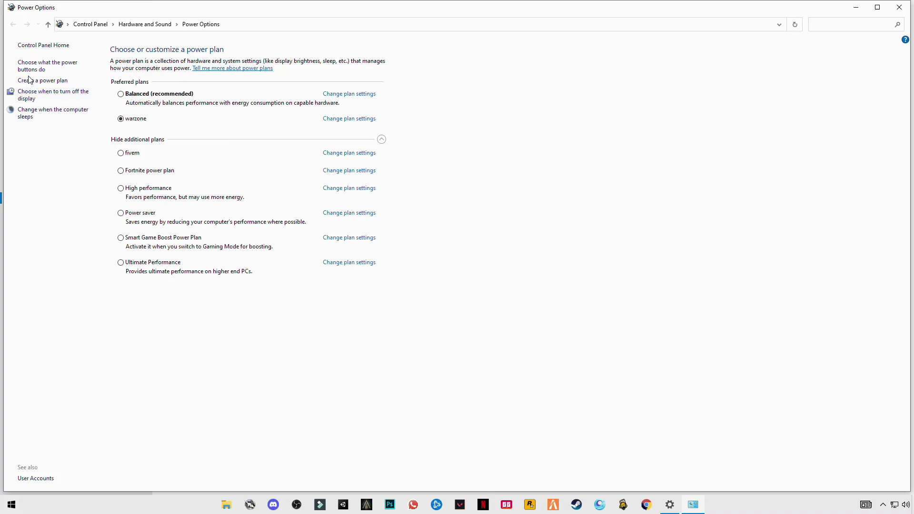
click(44, 82)
text(gaming)
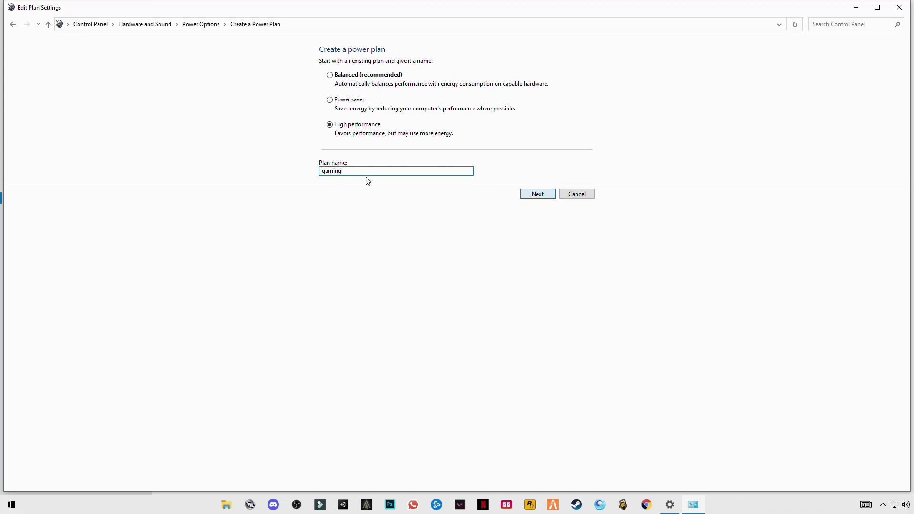
key(Return)
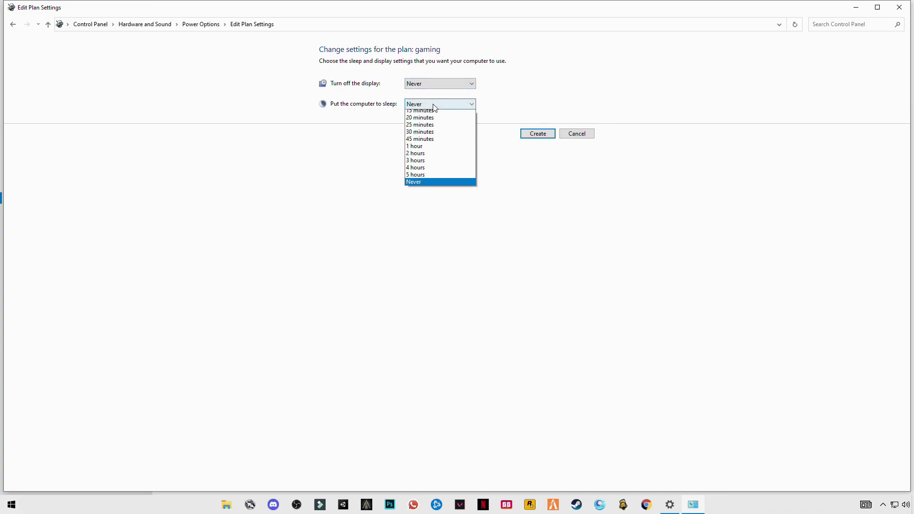
click(538, 134)
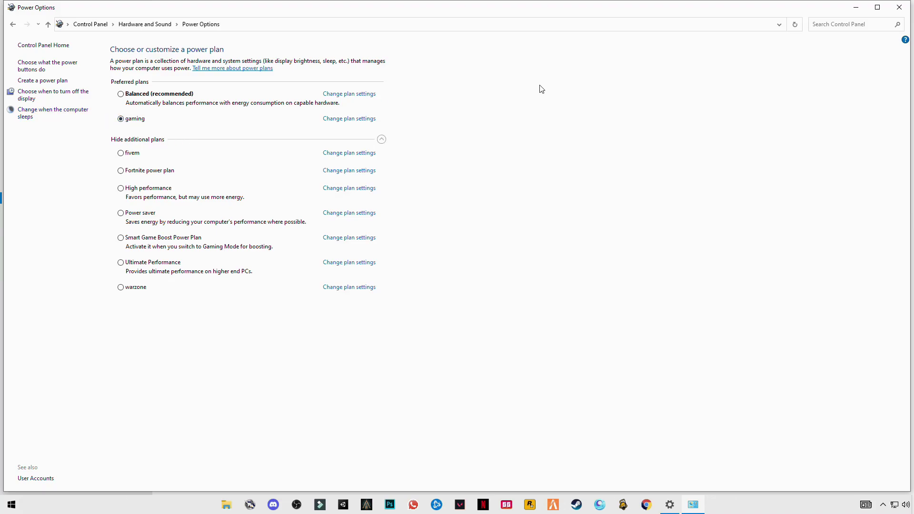
Close Power Options and Settings, then open the %temp% folder through Run
click(902, 8)
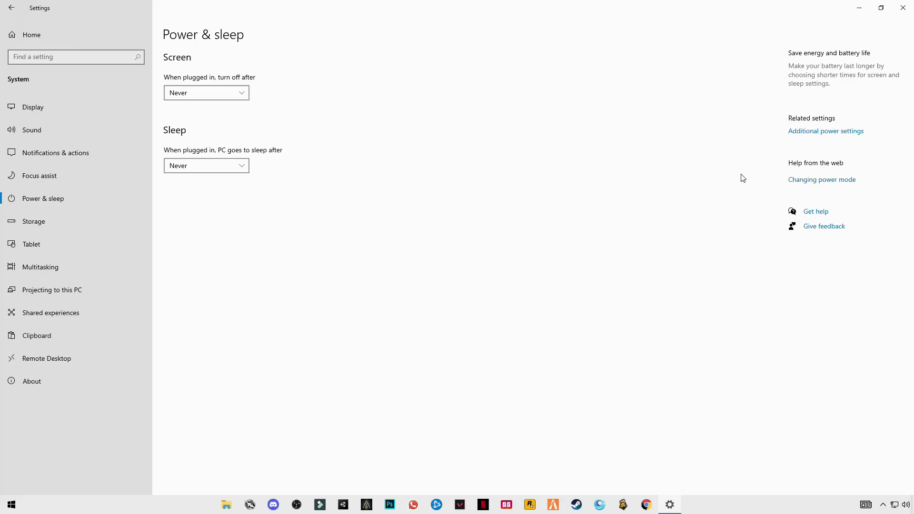
click(906, 11)
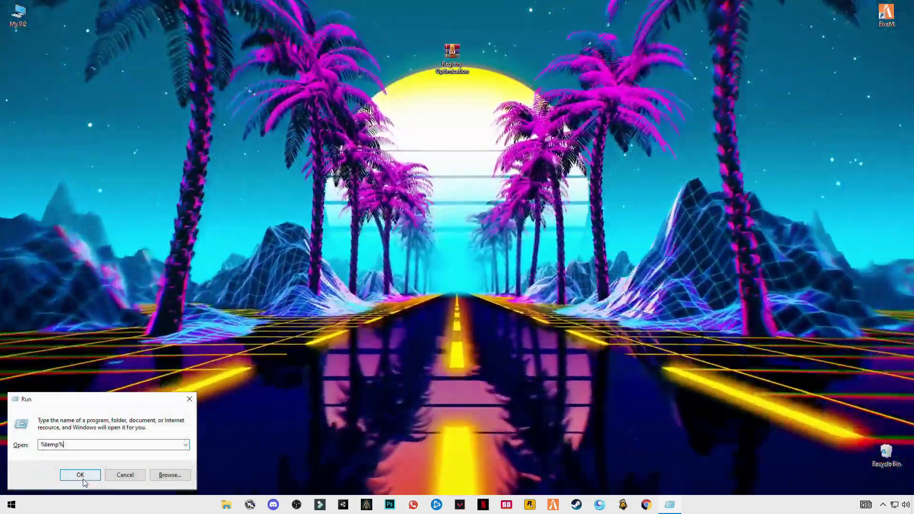
click(80, 475)
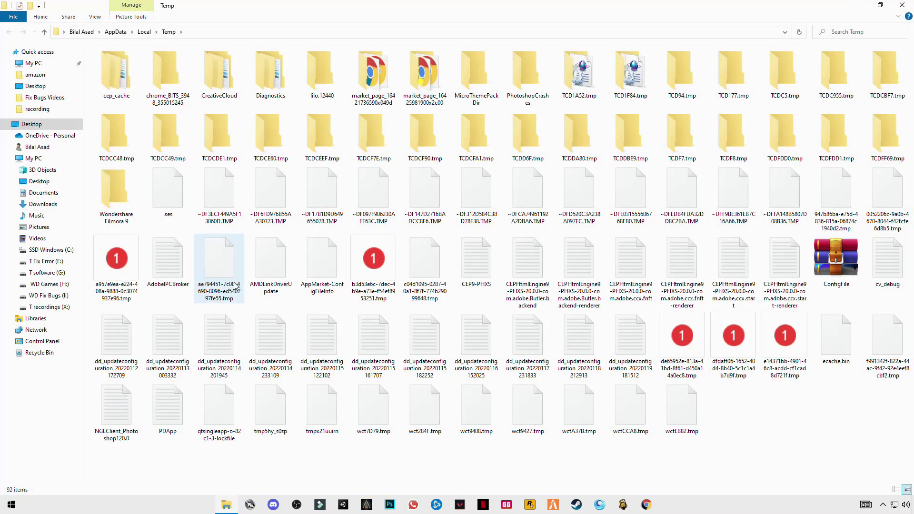
Delete all files in the user Temp folder, skipping in-use files, and close the window
key(ctrl+a)
right_click(229, 248)
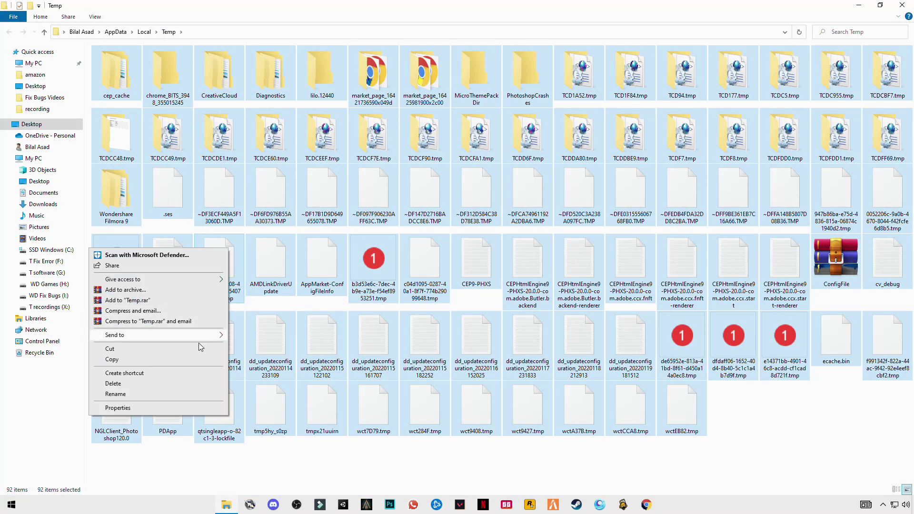
click(128, 384)
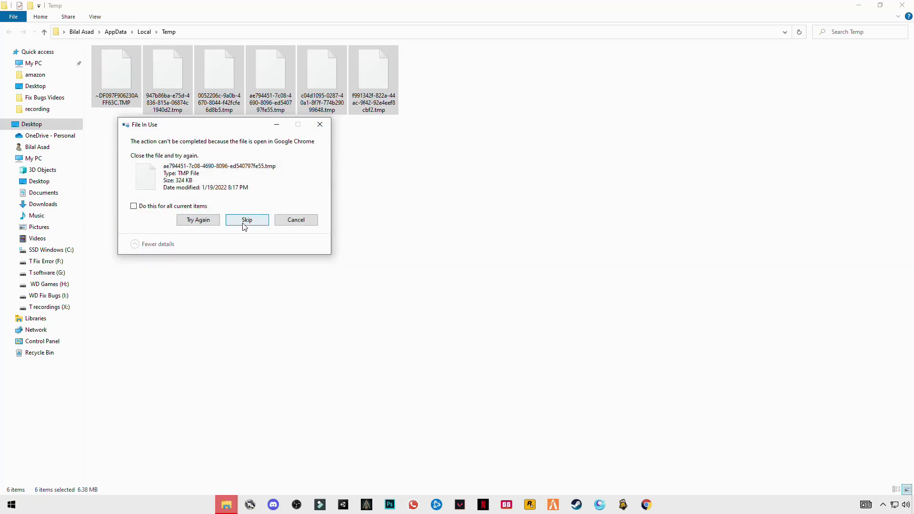
click(243, 223)
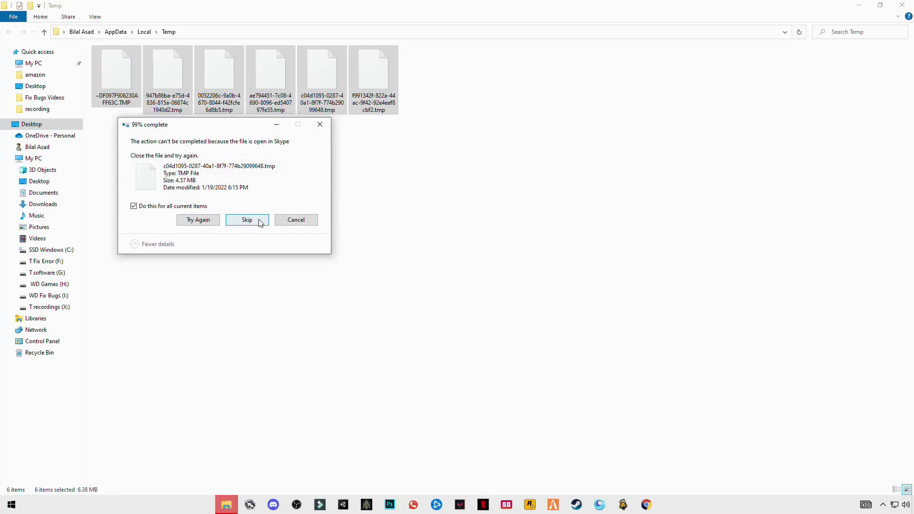
click(260, 222)
click(902, 5)
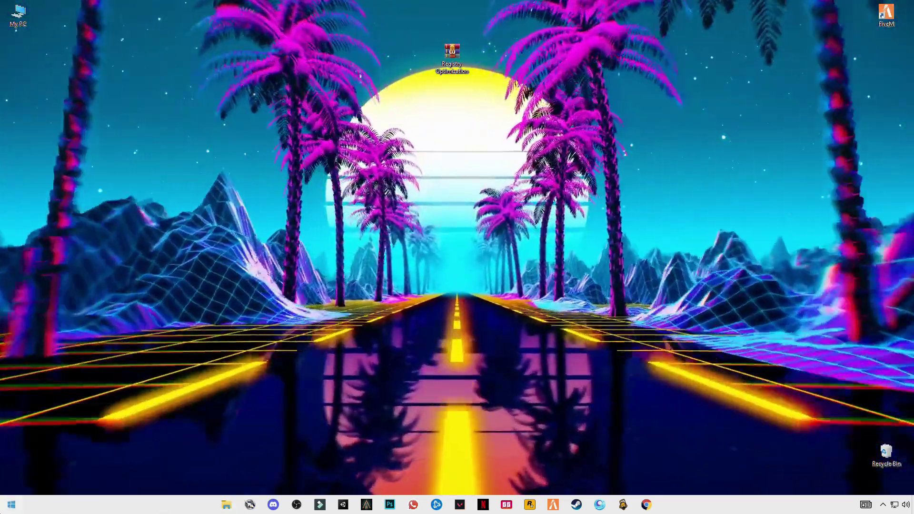
Open the C:\Windows\Temp folder by entering 'temp' in the Run box
click(12, 505)
text(ru)
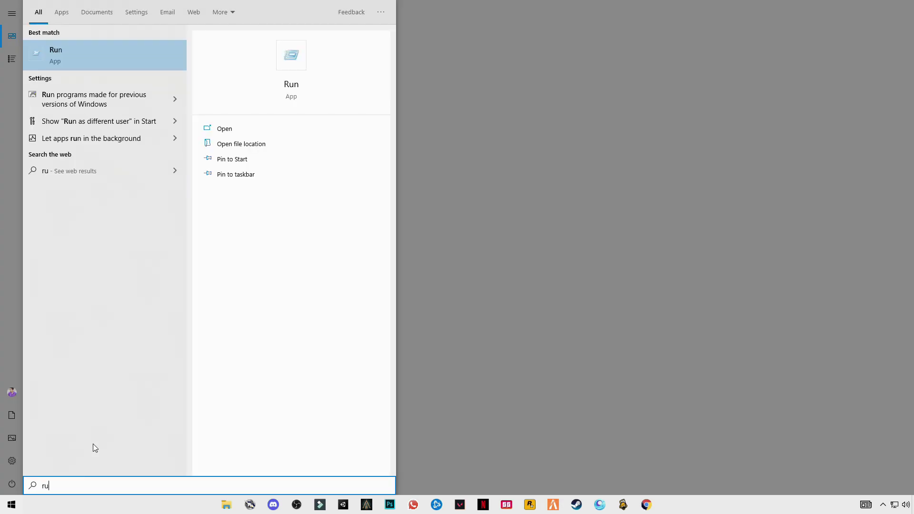
text(n)
key(Return)
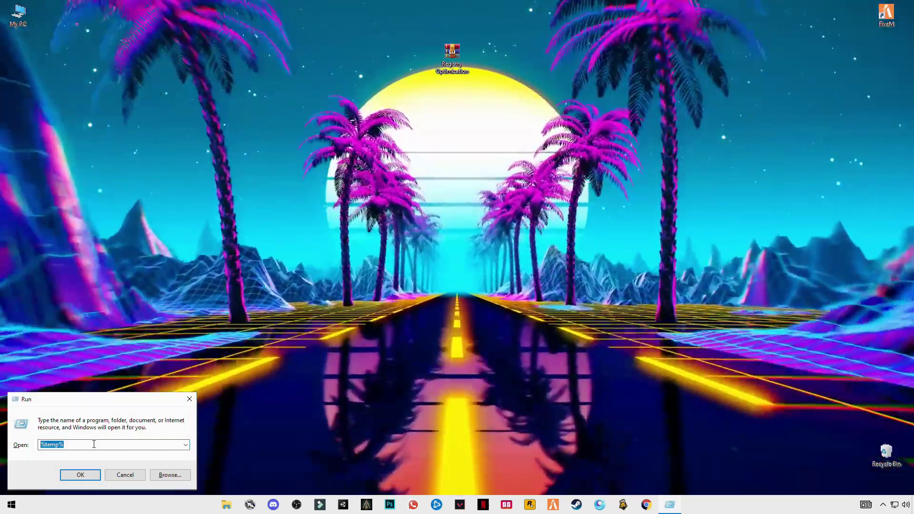
text(%temp)
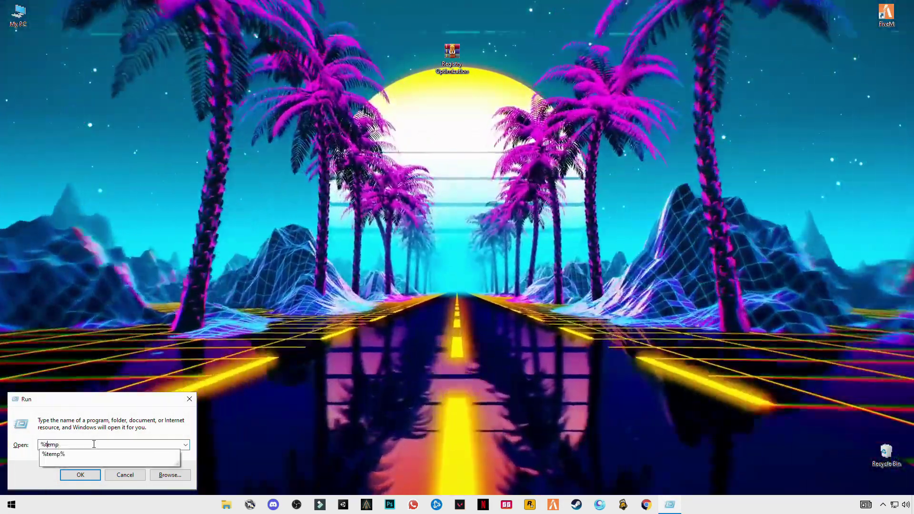
key(Home)
key(Delete)
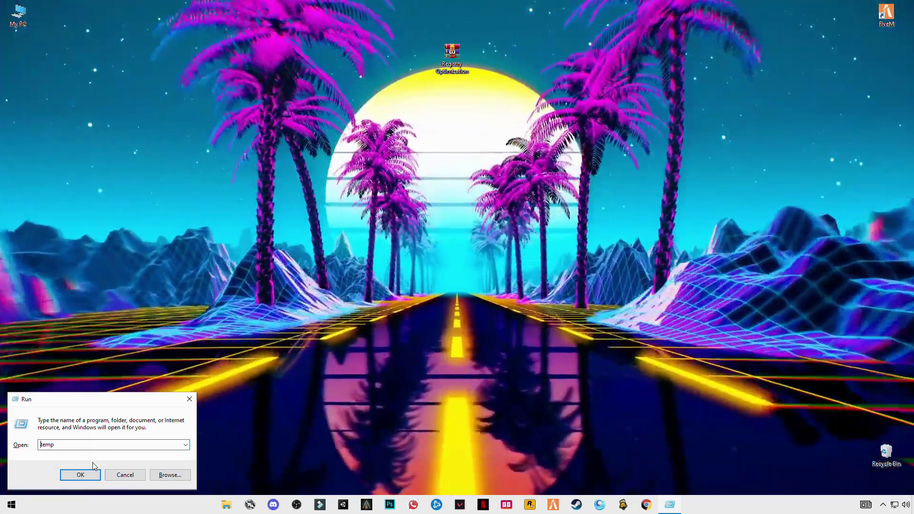
click(91, 474)
Delete everything in the Windows Temp folder, granting admin access and skipping in-use files
key(ctrl+a)
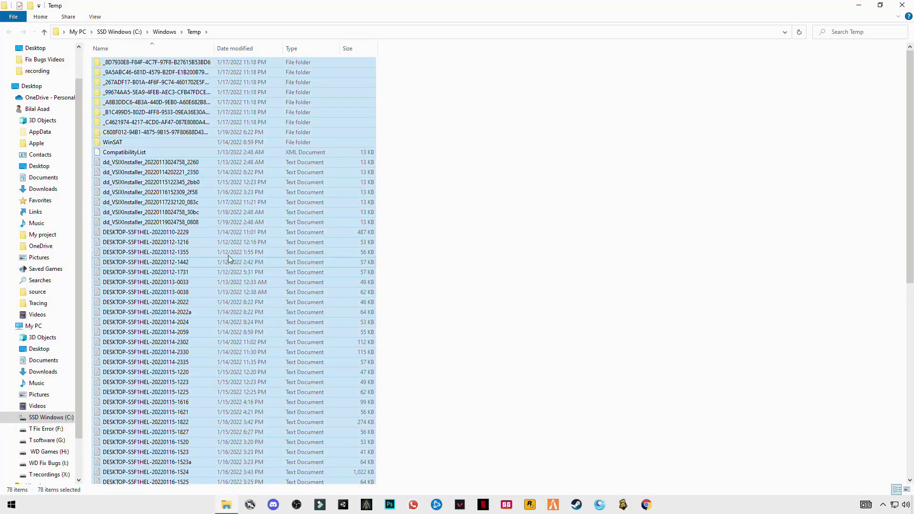
right_click(224, 332)
click(77, 370)
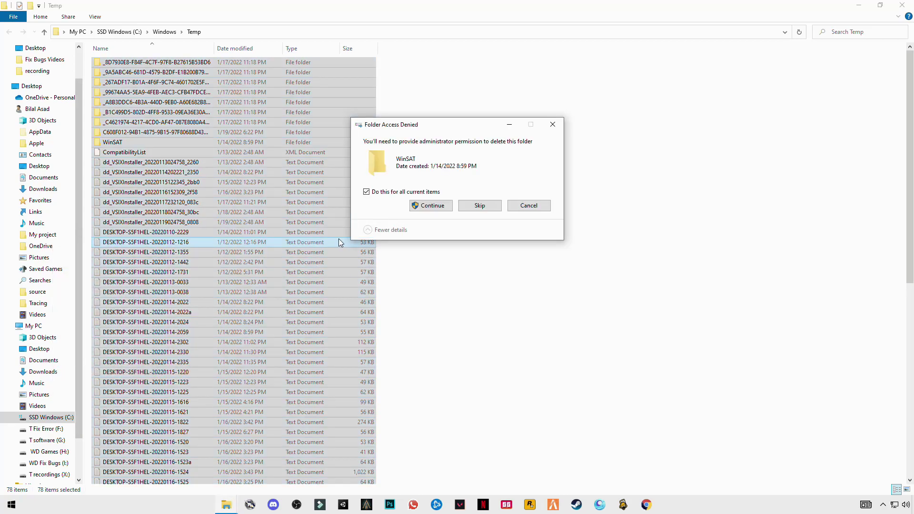
click(421, 208)
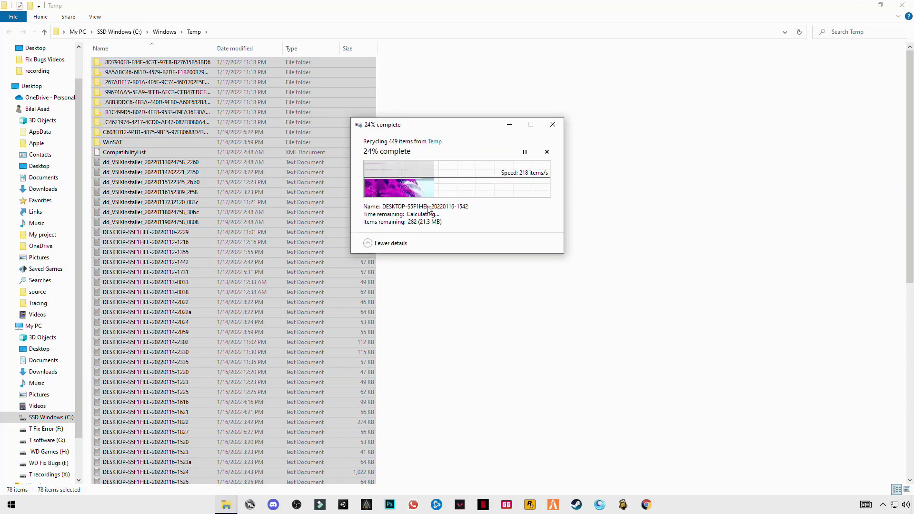
click(485, 226)
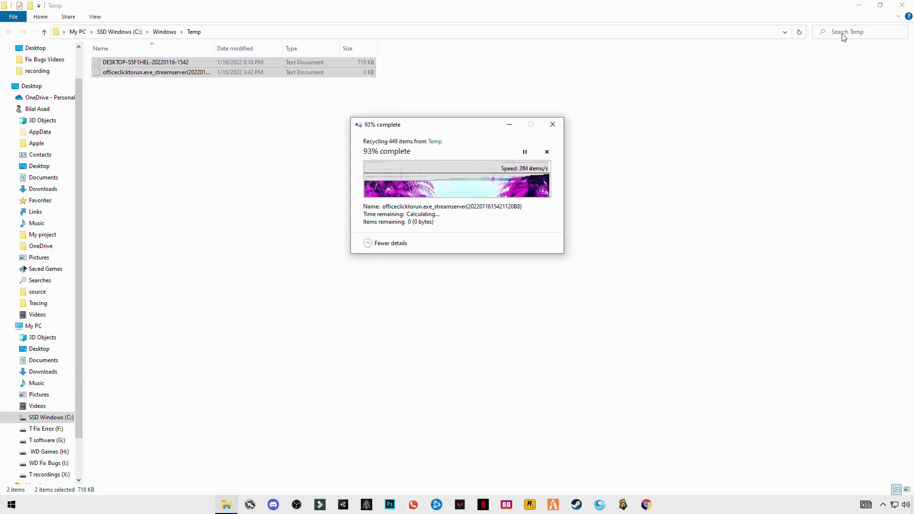
key(super+d)
Launch the Run dialog again from the Start menu search
key(super)
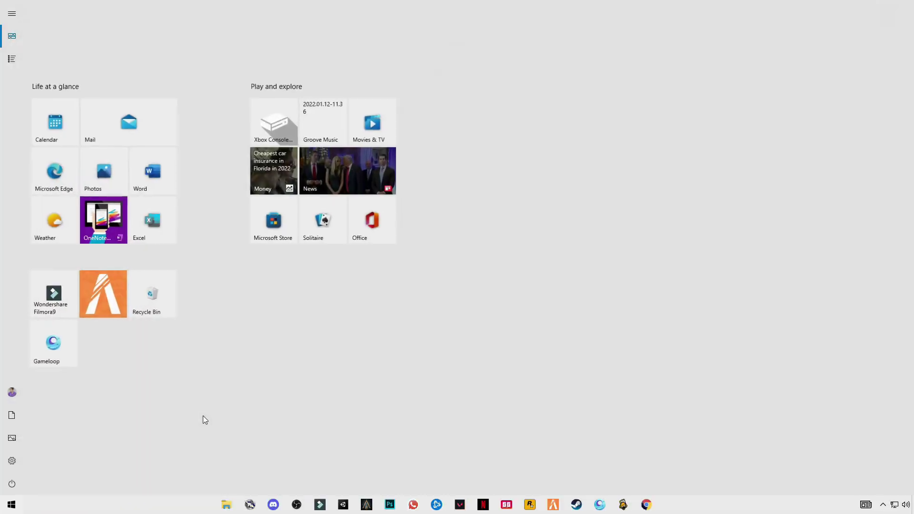
text(run)
key(Return)
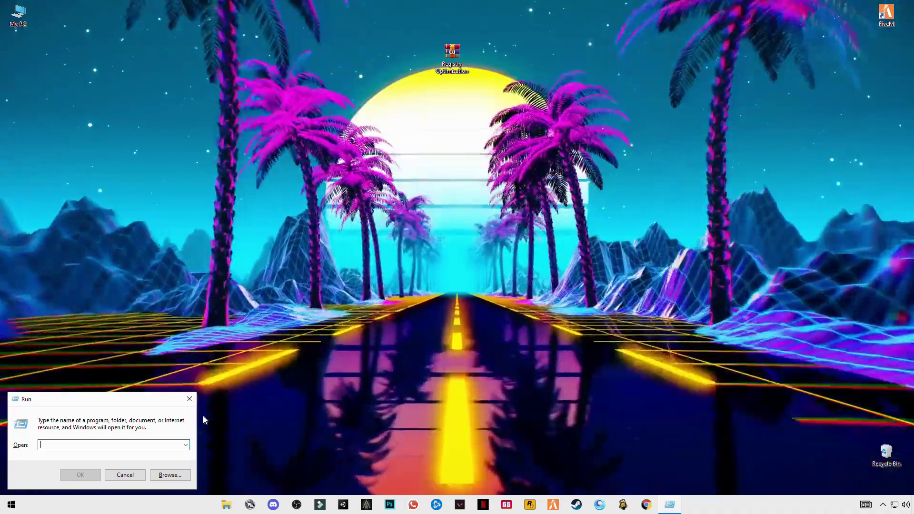
Open the Prefetch folder from Run, granting permission to access it
text(prefetch)
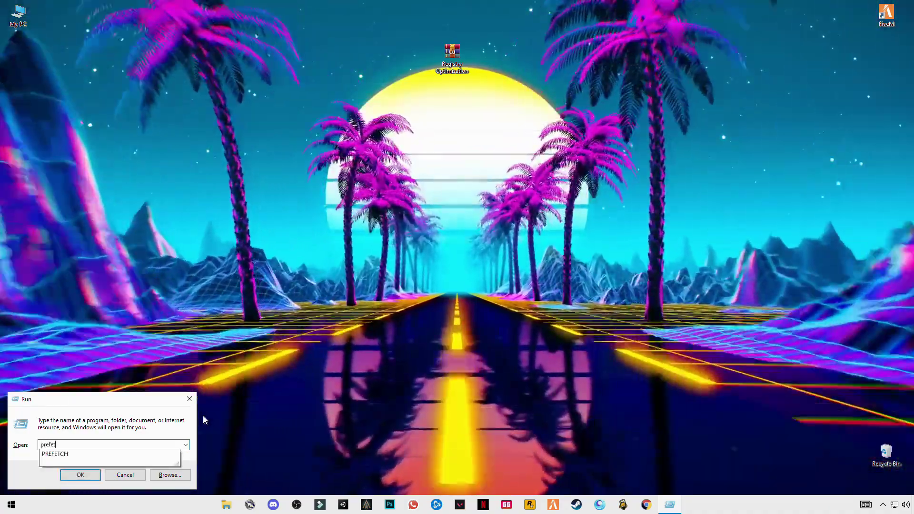
key(Return)
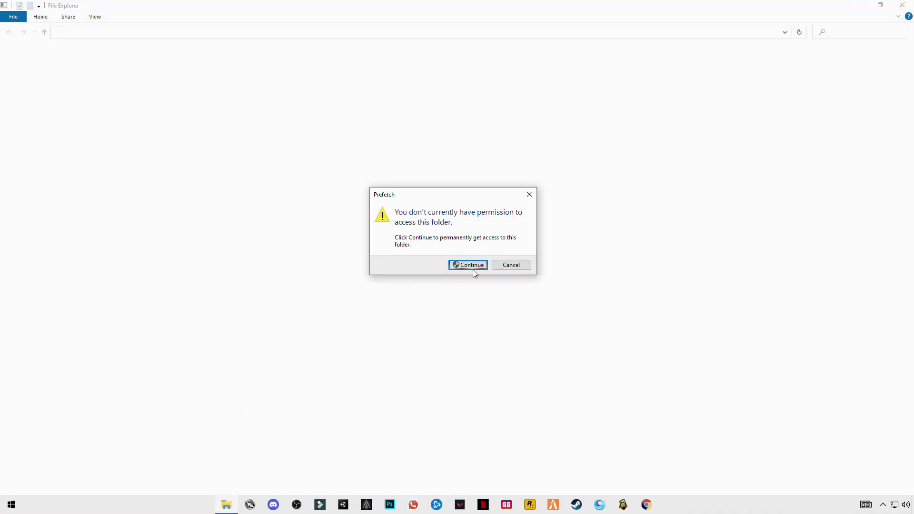
click(468, 266)
Delete all 216 Prefetch files, except those in use, and close the folder window
right_click(225, 164)
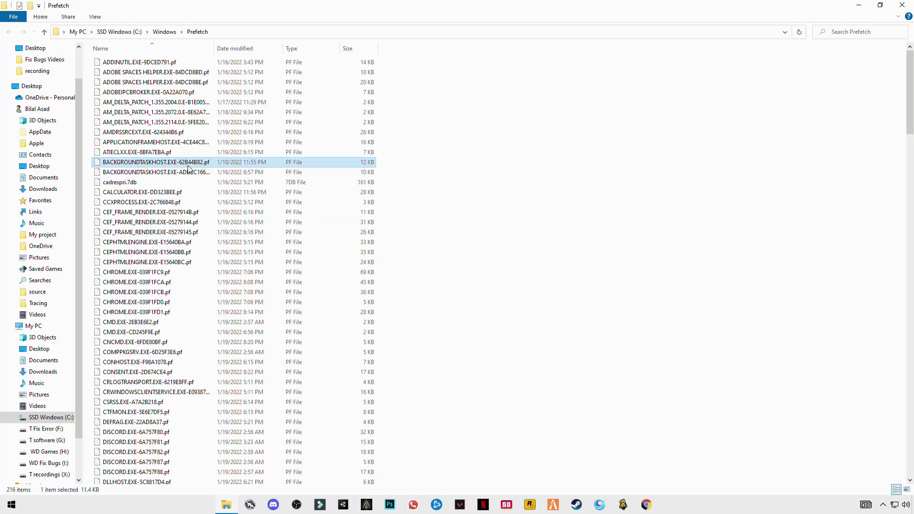
click(324, 175)
key(ctrl+a)
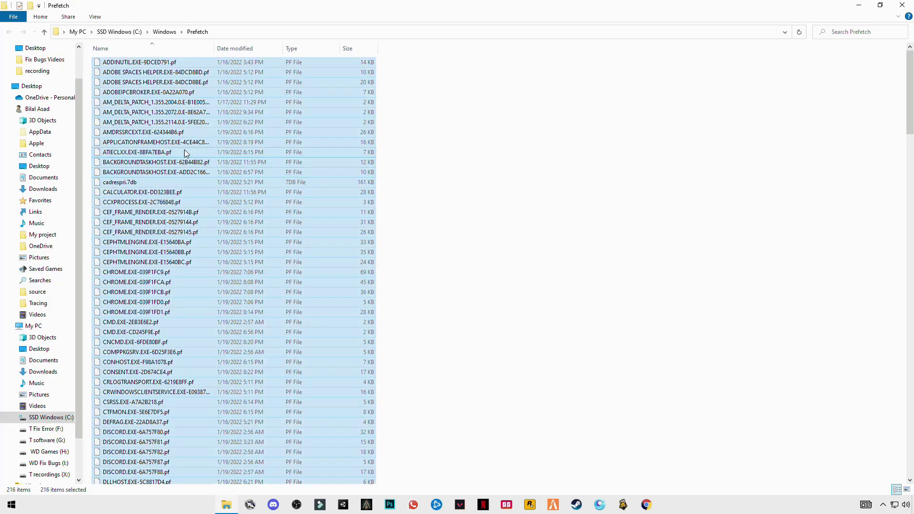
right_click(184, 150)
click(121, 271)
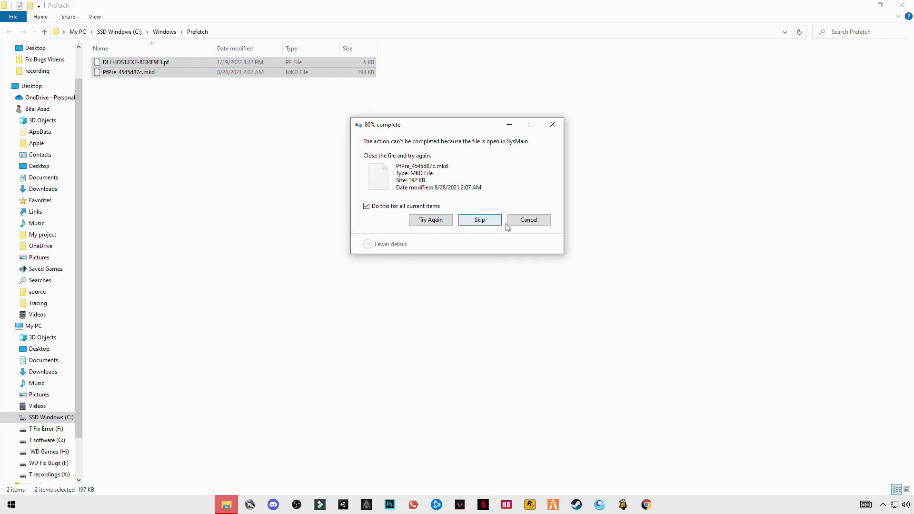
click(902, 4)
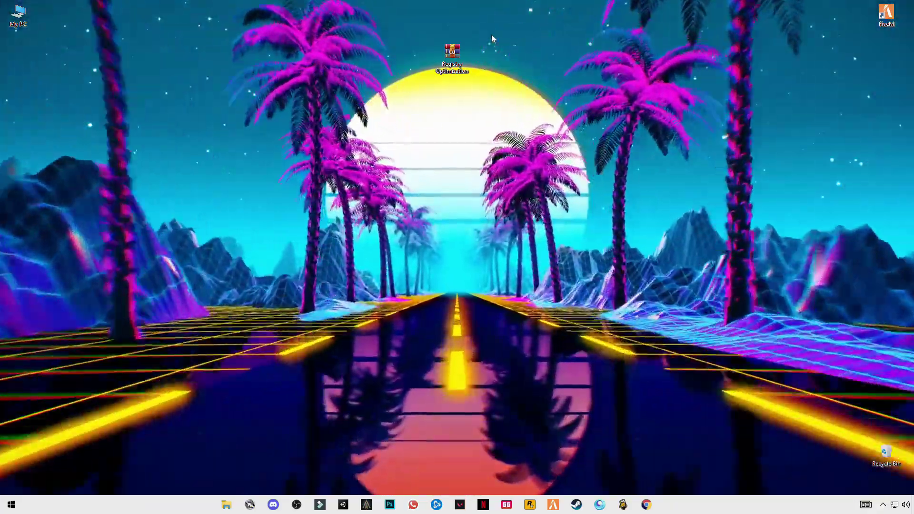
Extract the Registry Optimization archive onto the desktop with Extract Here, and open the resulting folder
mouse_move(495, 19)
mouse_down()
mouse_move(430, 124)
mouse_move(404, 101)
mouse_up()
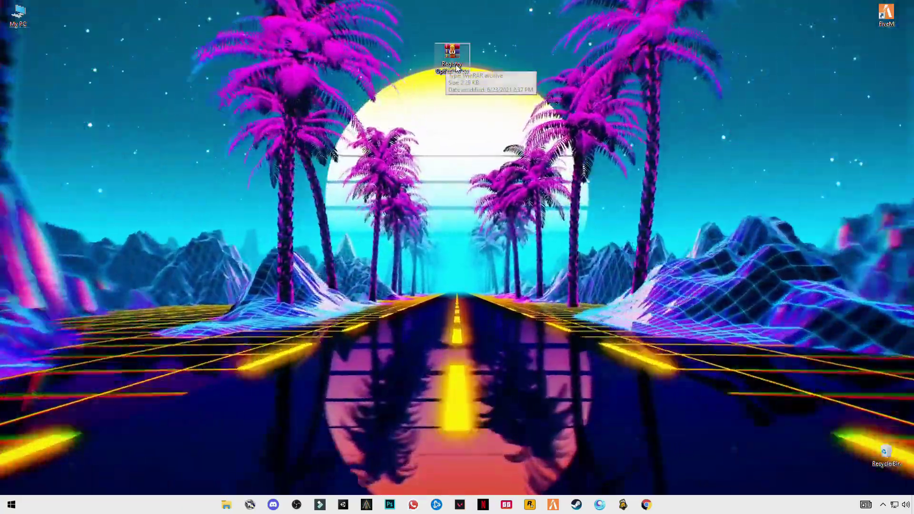
right_click(455, 65)
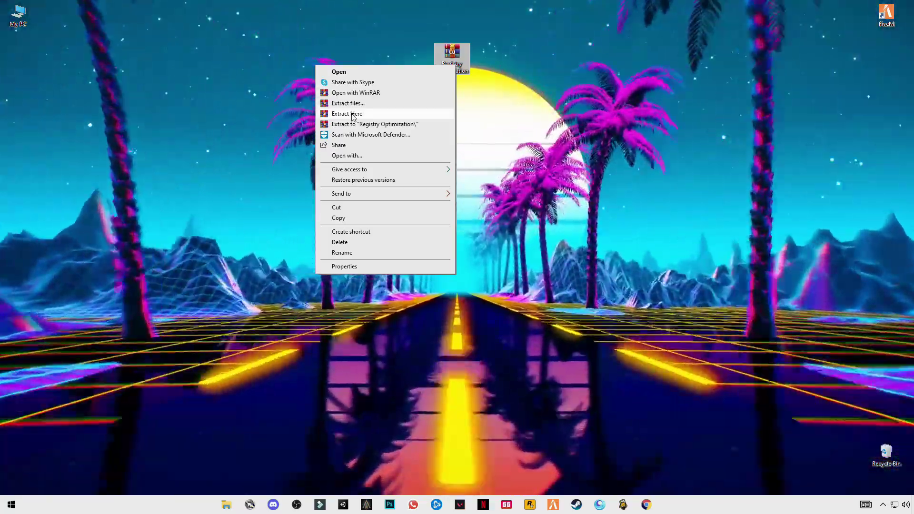
click(352, 114)
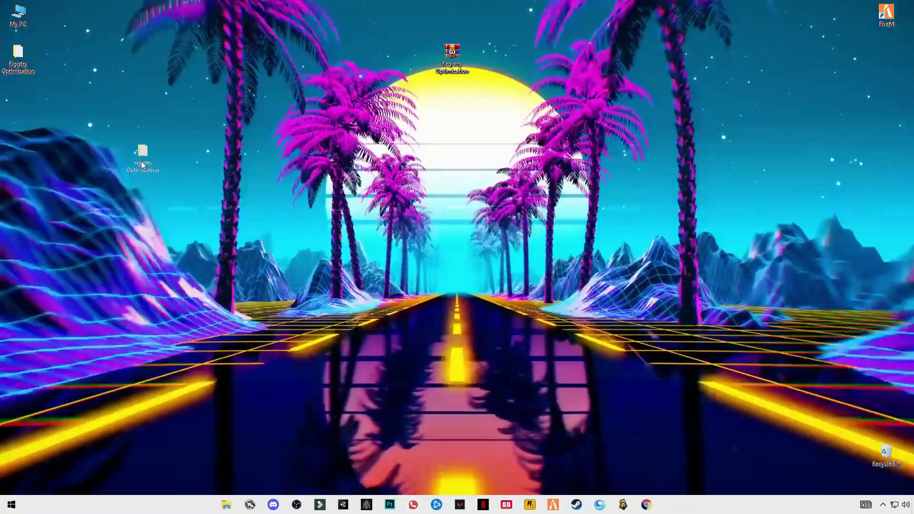
drag(17, 62, 152, 176)
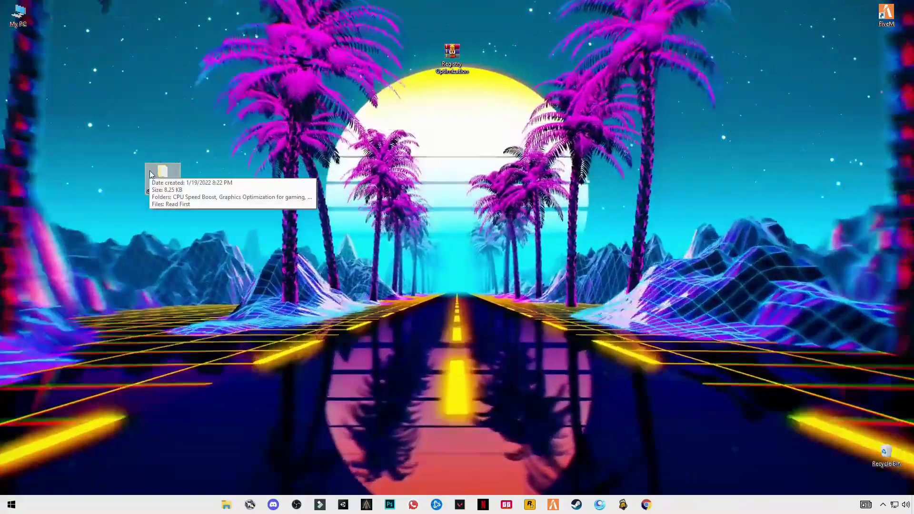
double_click(160, 181)
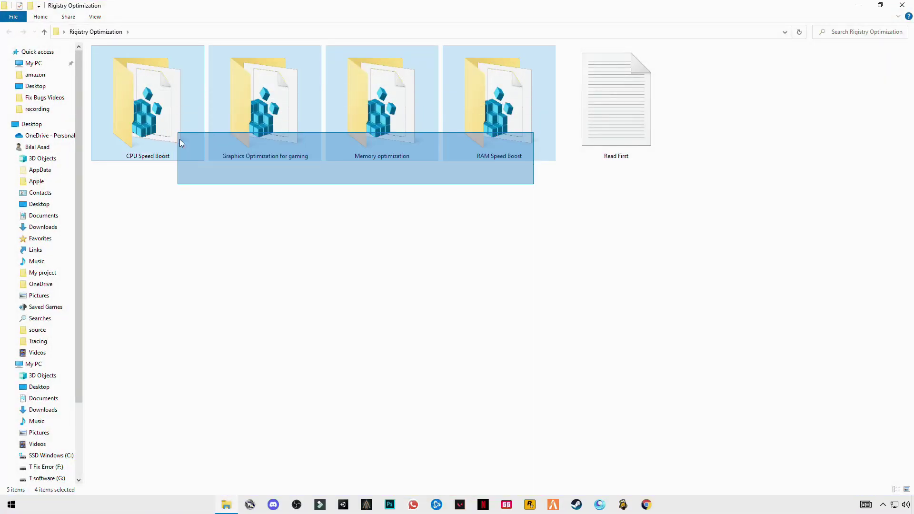
drag(162, 185, 366, 291)
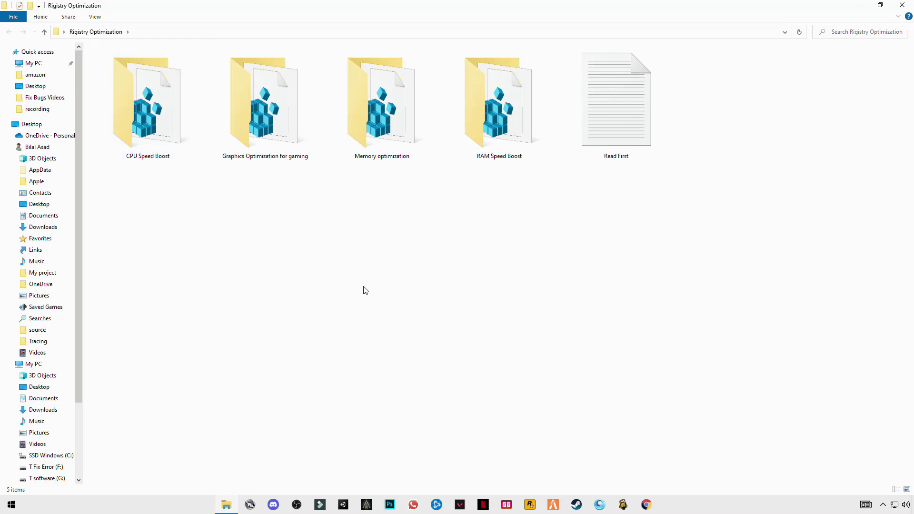
double_click(635, 135)
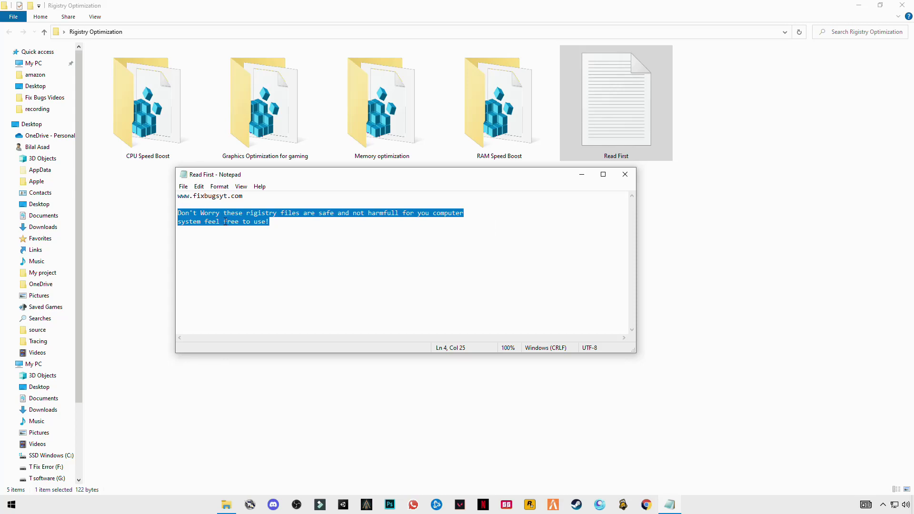
click(624, 174)
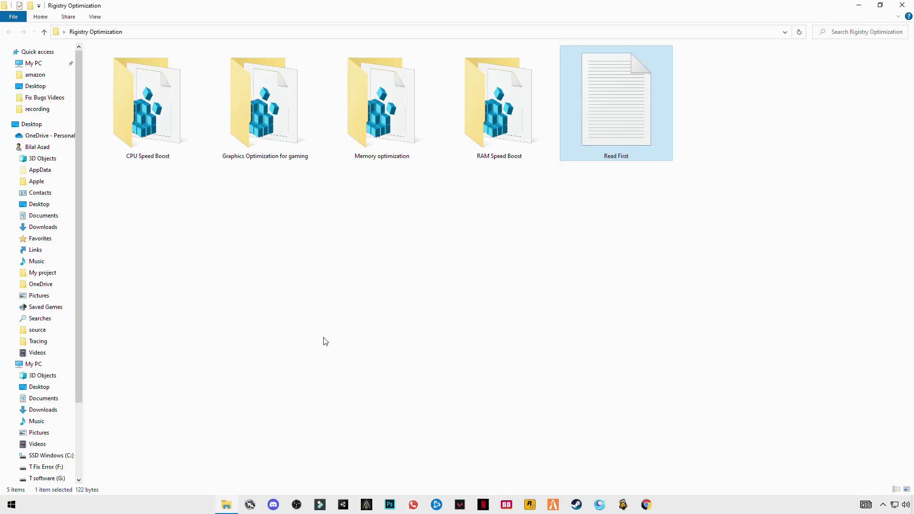
Merge the CPU Speed Boost registry tweak, confirm the success message, and go back
double_click(187, 138)
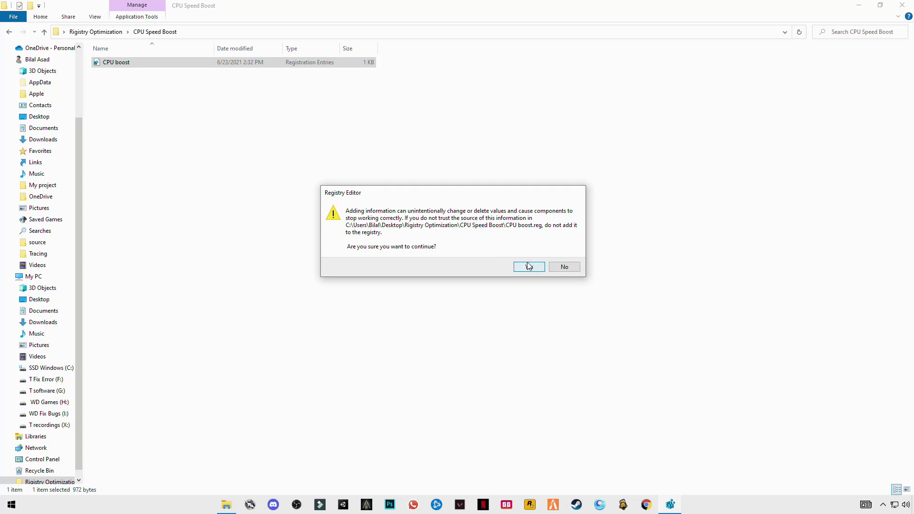
click(529, 266)
click(565, 253)
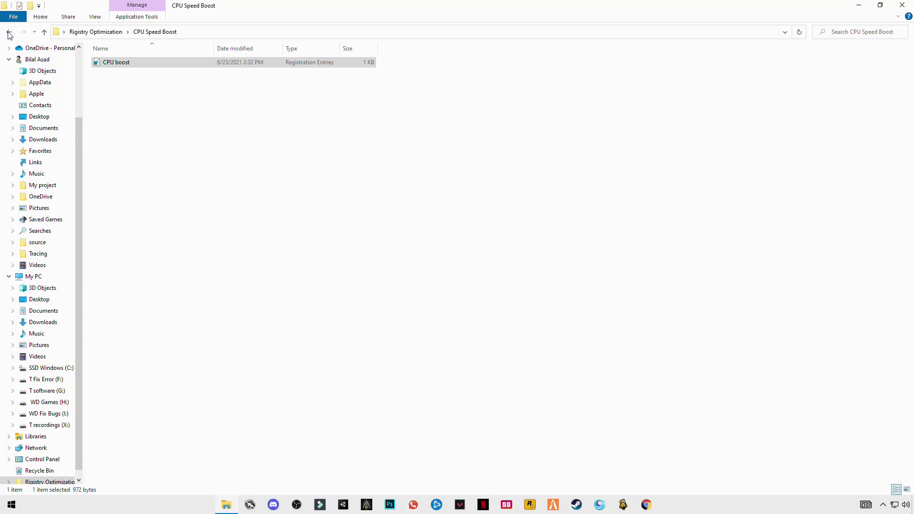
click(8, 33)
Merge the Graphics Optimize registry file from the Graphics Optimization for gaming folder
double_click(245, 116)
double_click(124, 66)
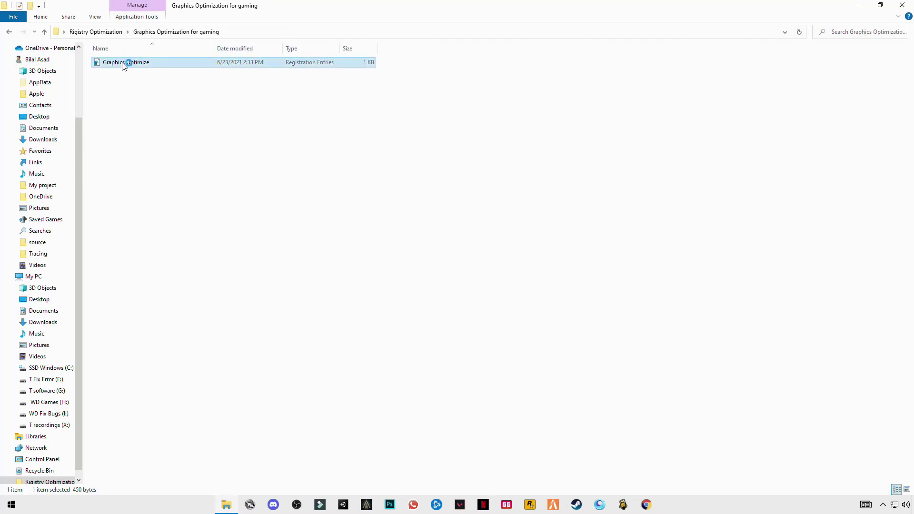
click(408, 312)
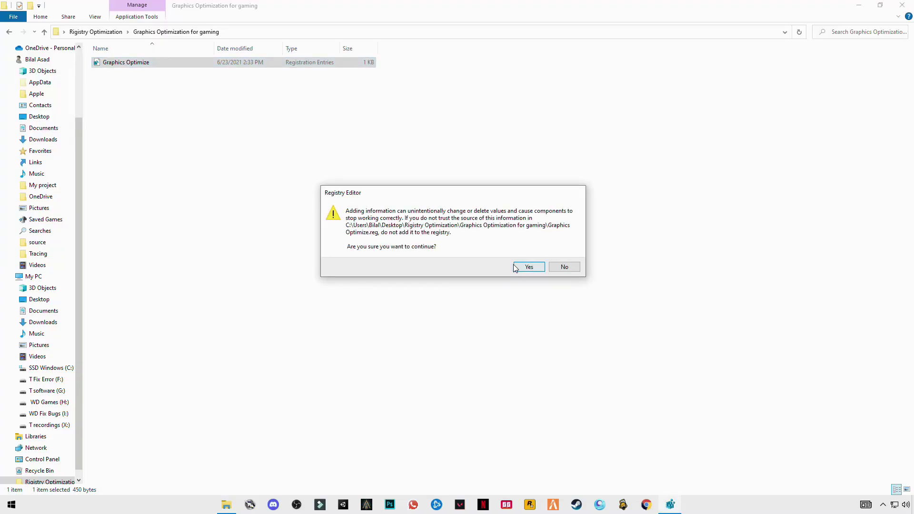
click(523, 264)
click(565, 253)
click(12, 35)
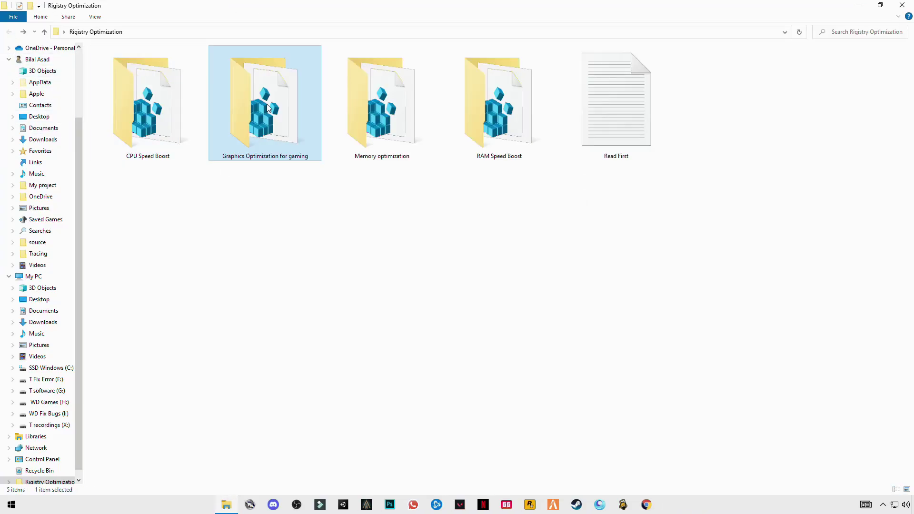
Merge the memory optimize registry file from the Memory optimization folder
double_click(372, 118)
double_click(117, 64)
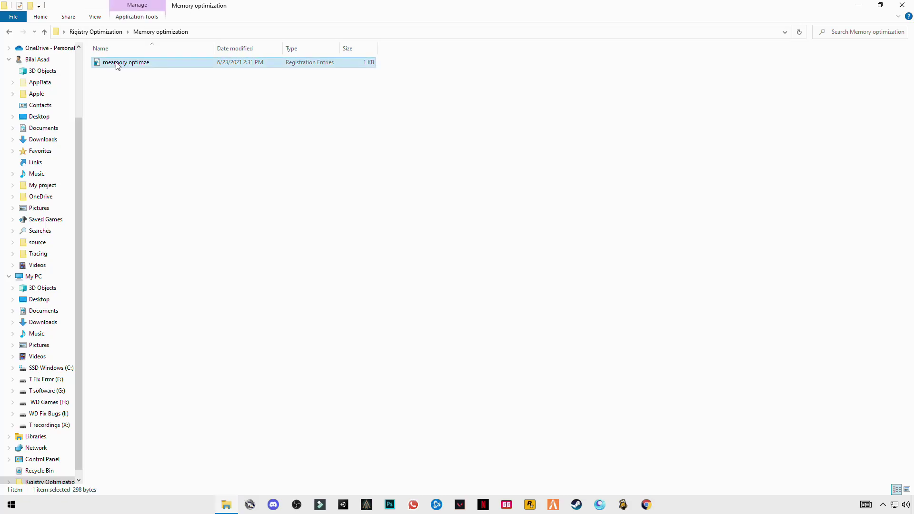
click(408, 312)
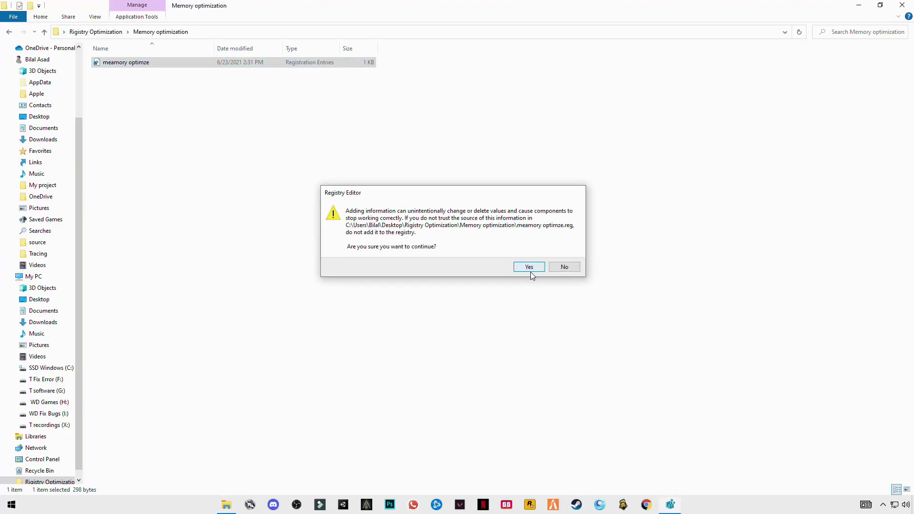
click(529, 266)
click(562, 252)
click(122, 268)
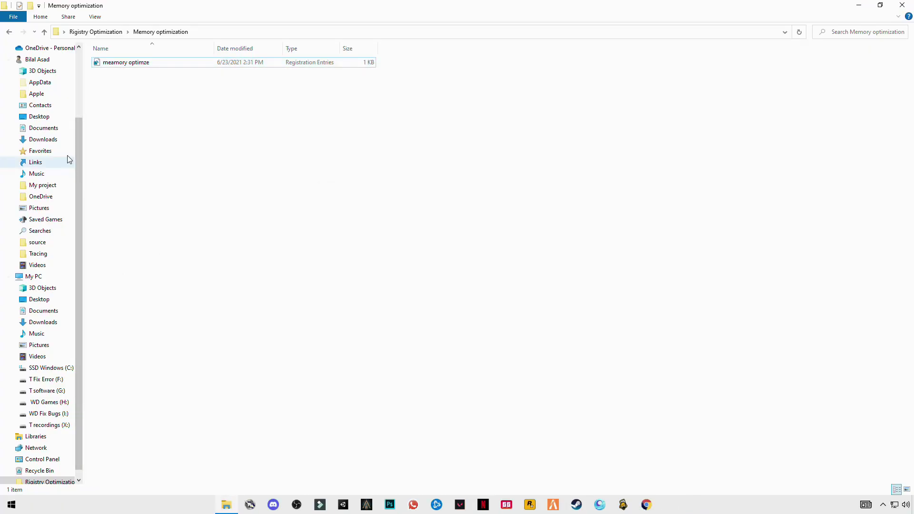
click(9, 33)
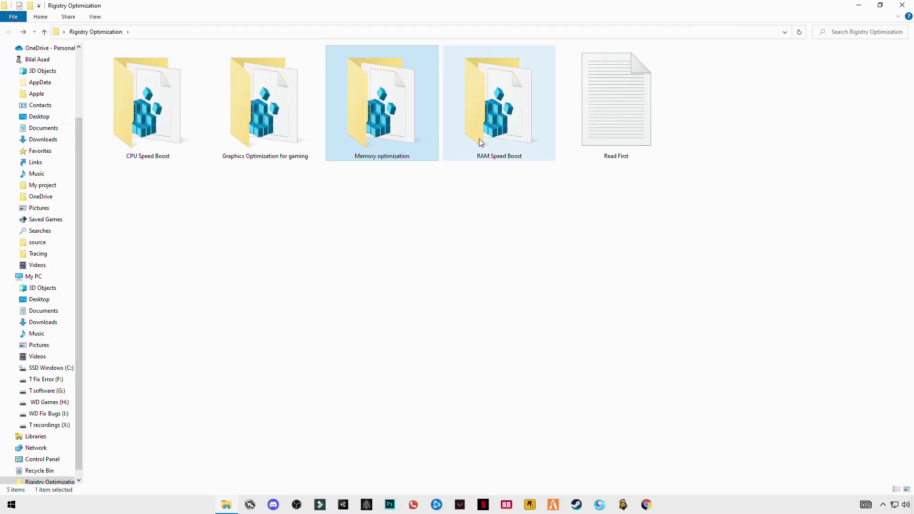
Merge the RAM Speed Boost registry file and return to Registry Optimization
click(463, 146)
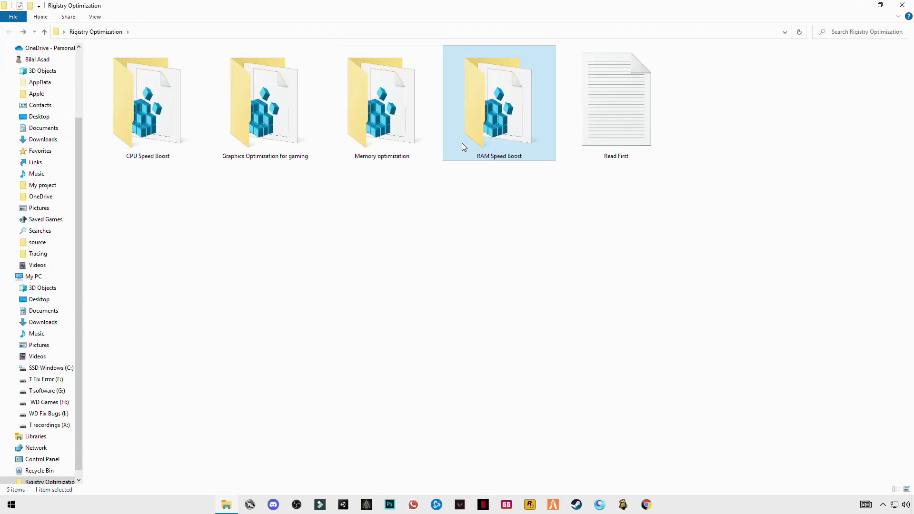
double_click(522, 145)
double_click(125, 63)
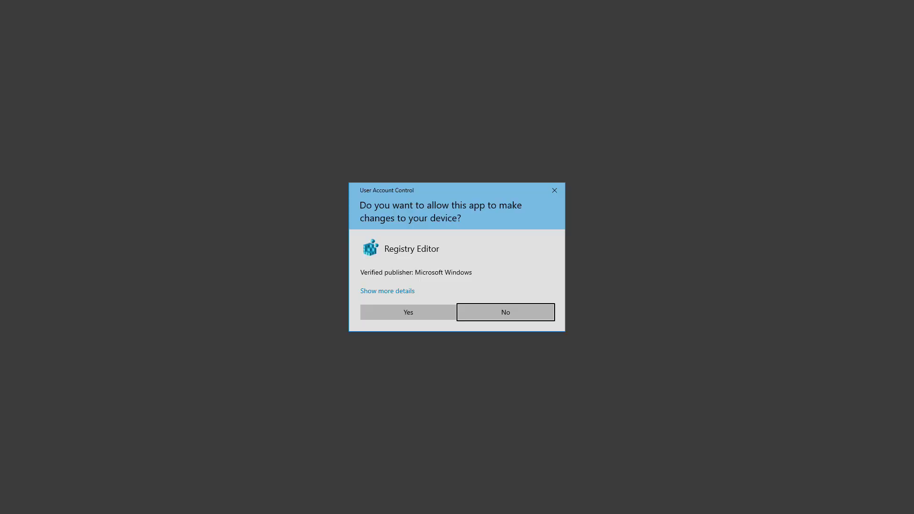
click(408, 312)
click(528, 266)
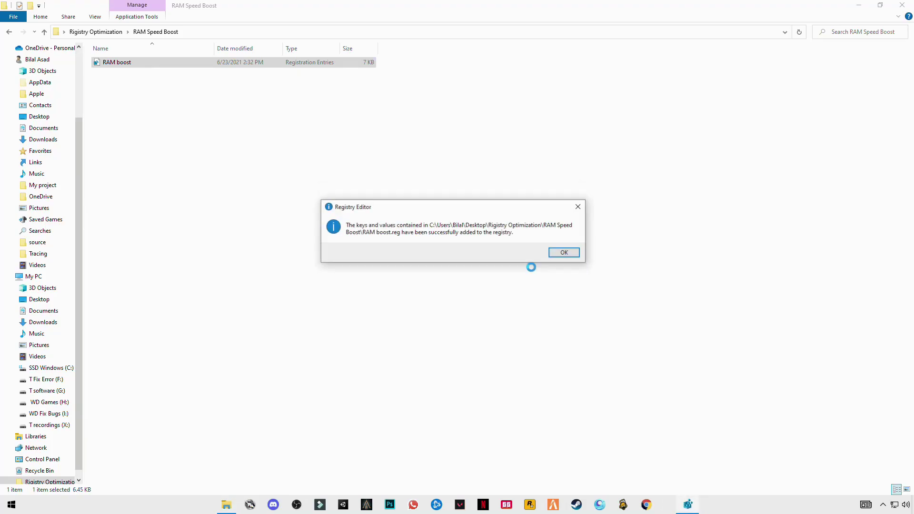
click(563, 252)
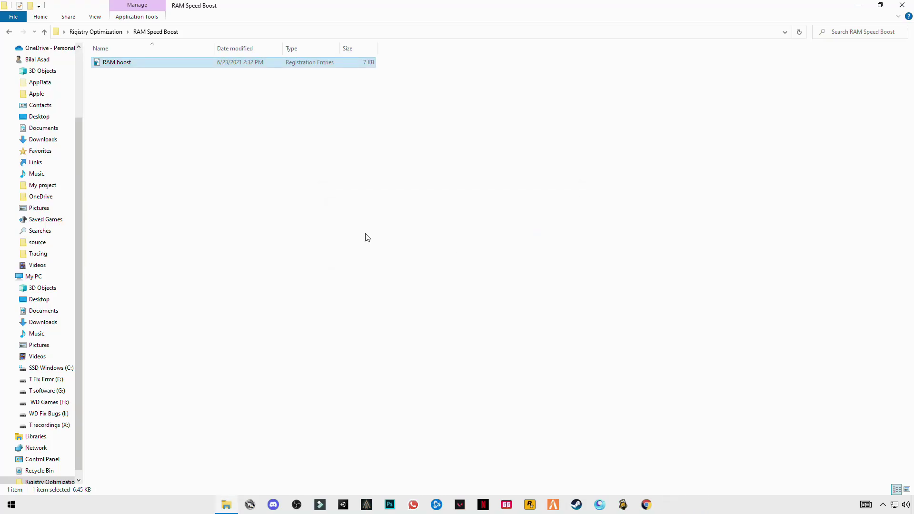
click(9, 32)
click(510, 241)
mouse_move(538, 198)
mouse_down()
mouse_move(237, 192)
mouse_move(408, 262)
mouse_up()
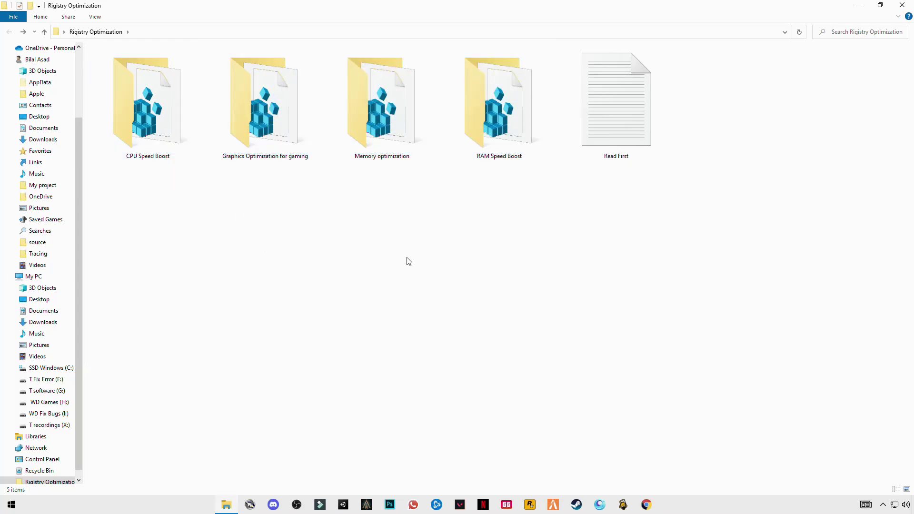
View the Start menu power options without restarting, then select and deselect the tweak folders
click(11, 505)
click(15, 483)
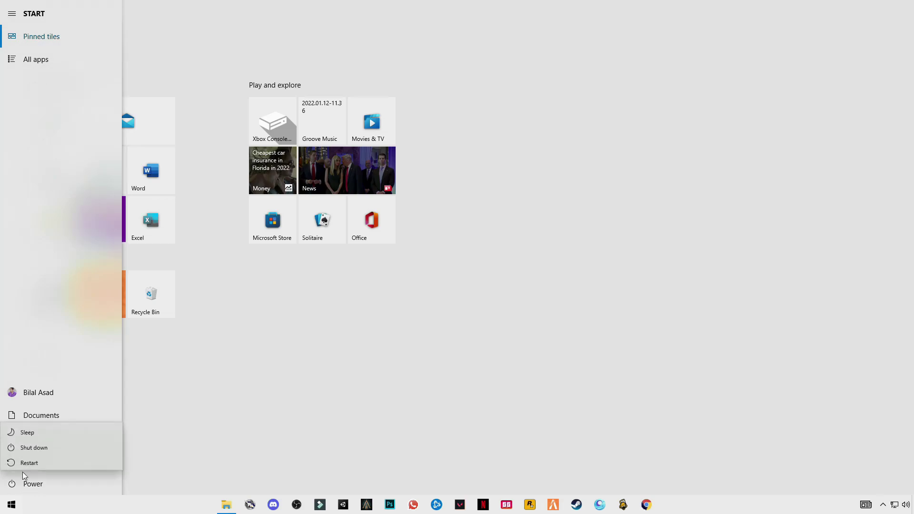
click(12, 504)
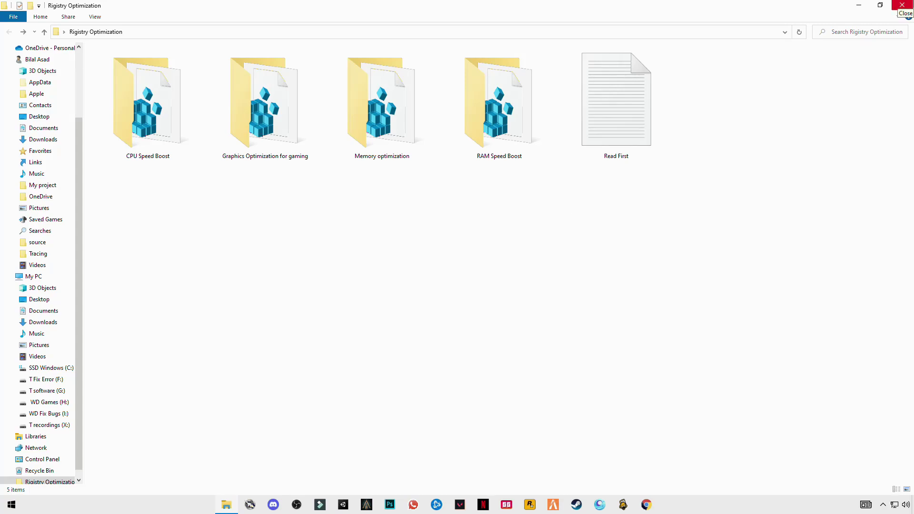
drag(549, 202, 71, 146)
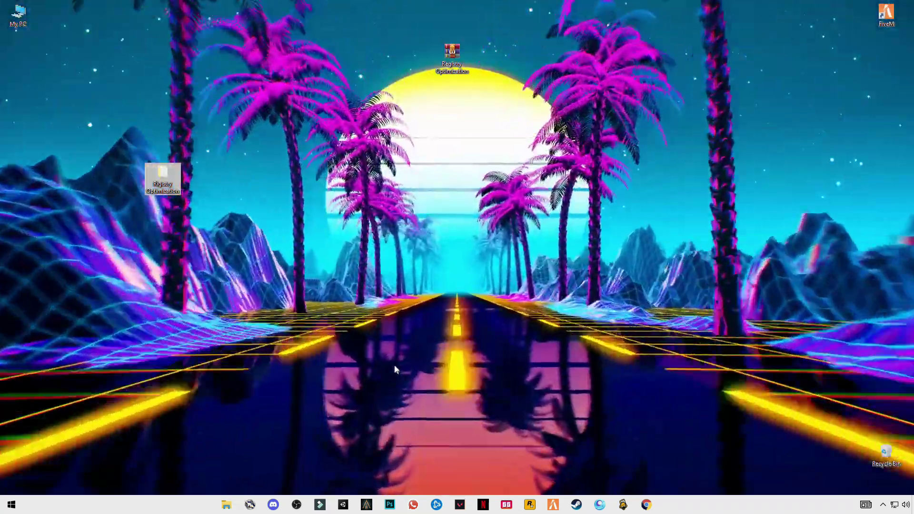
click(395, 367)
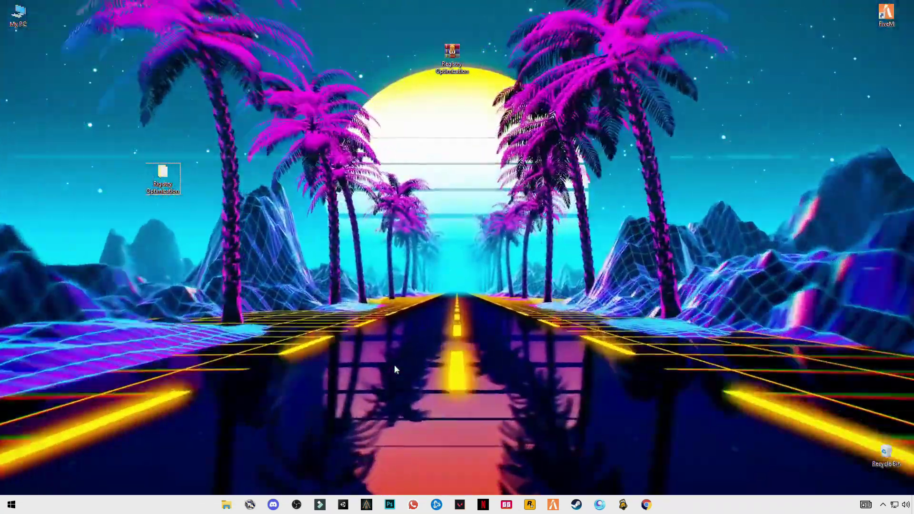